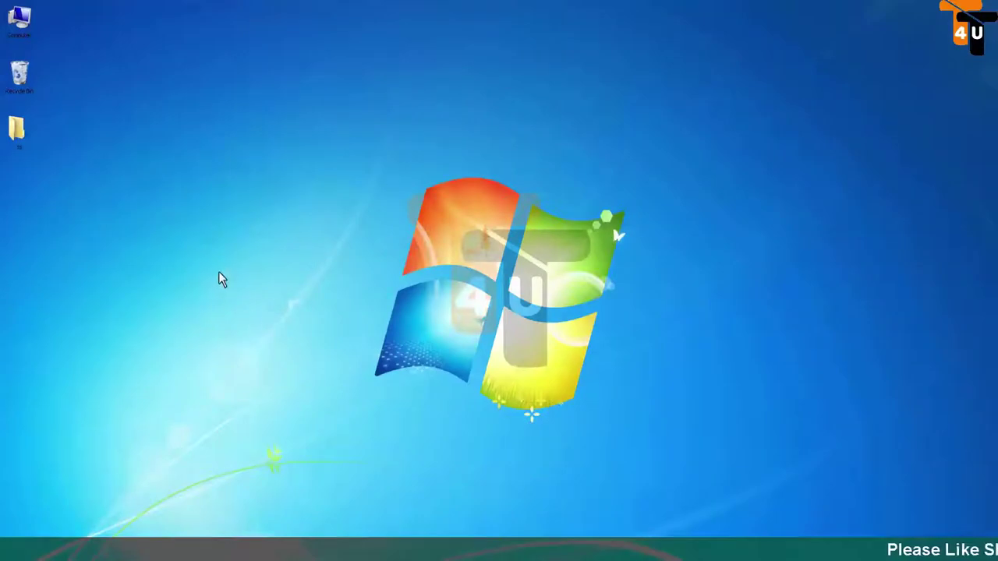
Step: Check the drives listed in Computer, then open Disk Management in Computer Management
double_click(28, 35)
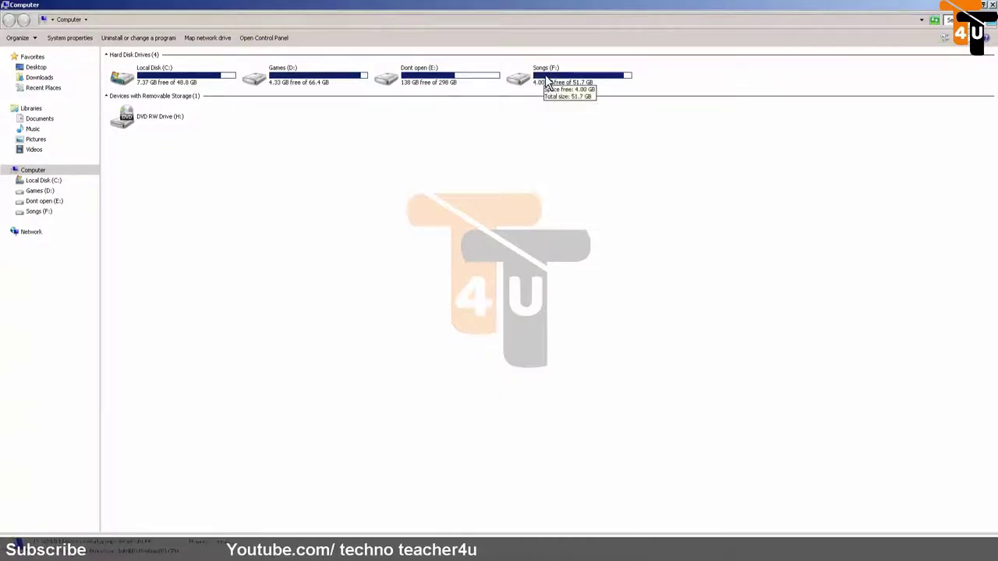
left_click(992, 5)
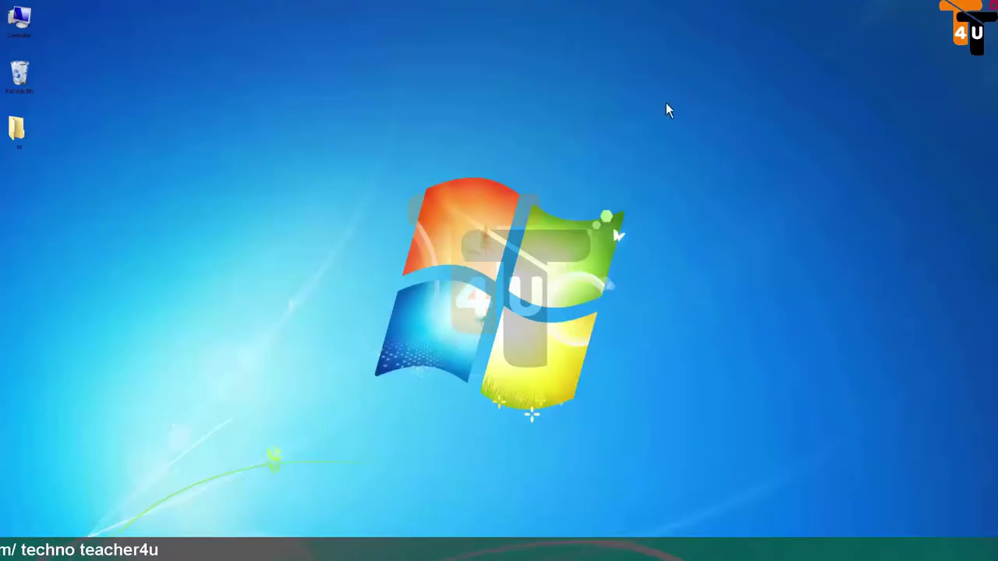
right_click(21, 24)
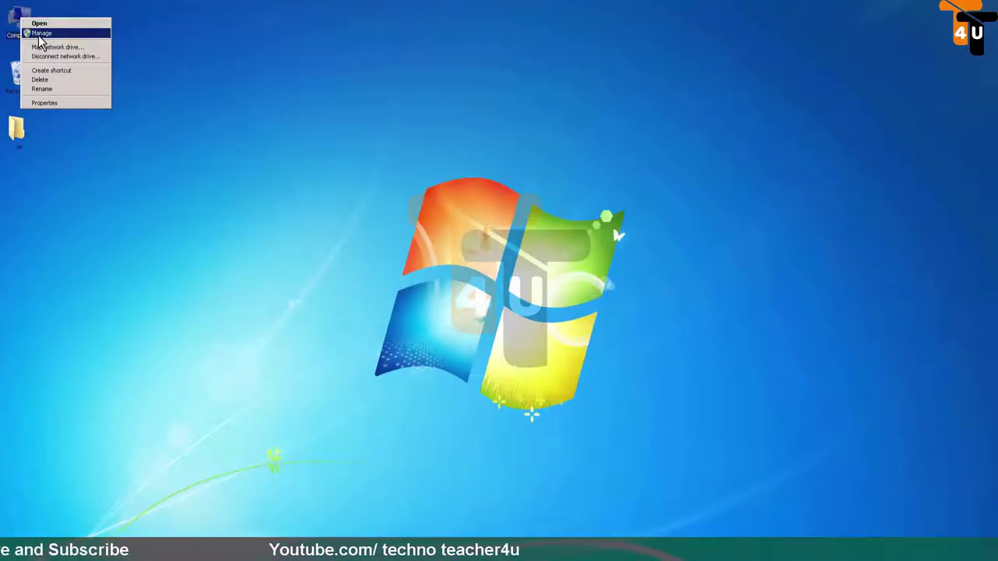
left_click(39, 34)
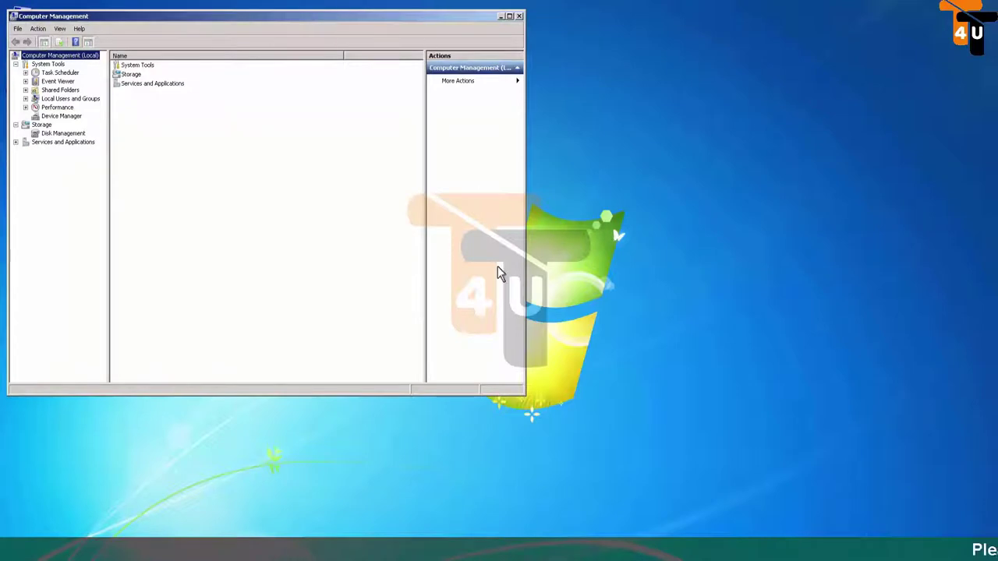
left_click(54, 136)
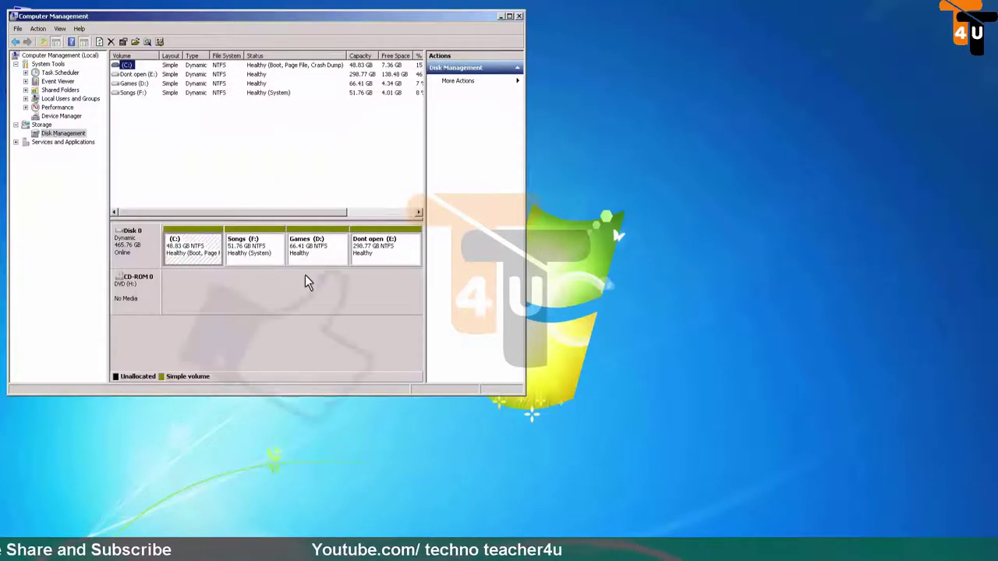
Step: Remove drive letter F from the Songs volume, accept both warnings, and close Computer Management
right_click(250, 247)
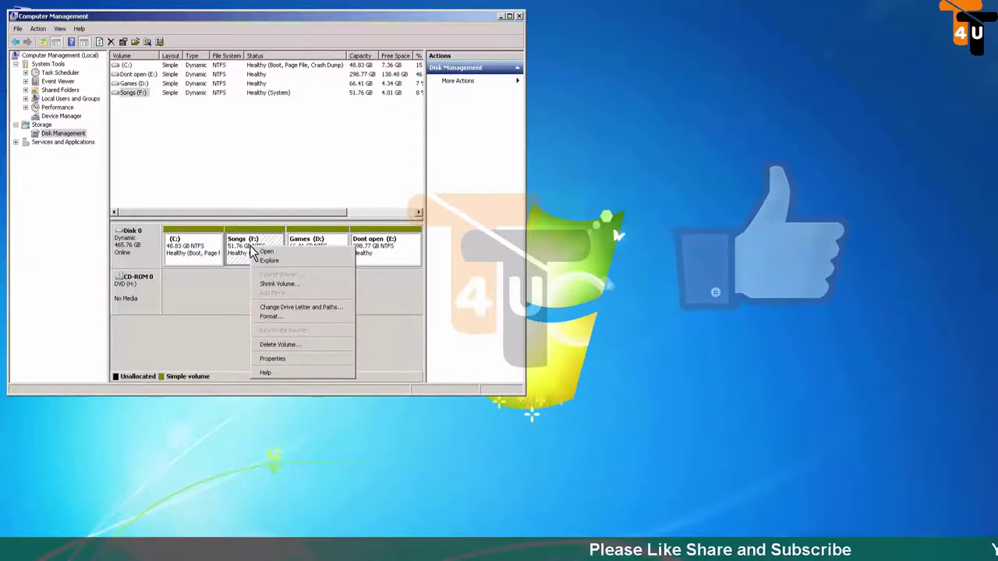
left_click(301, 309)
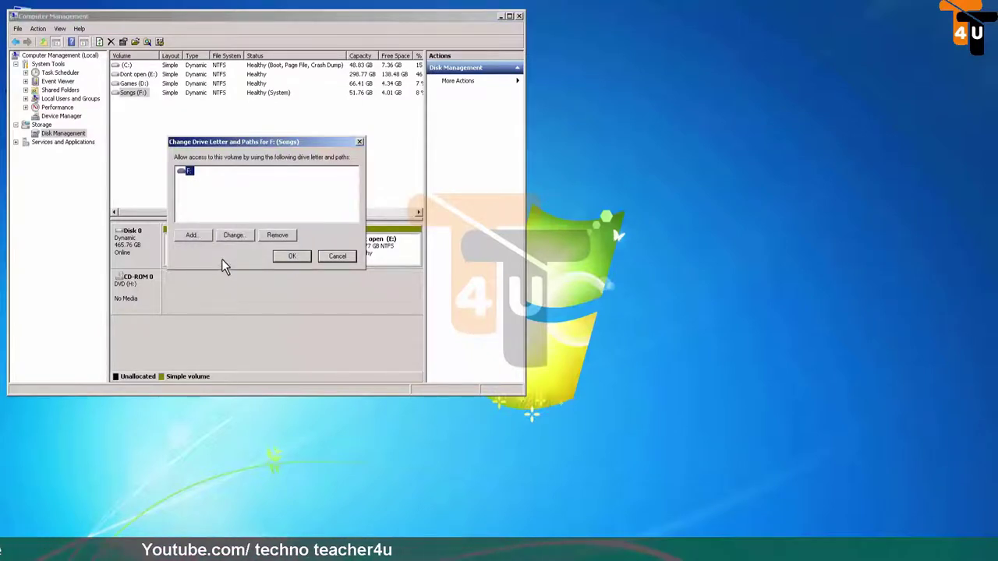
left_click(279, 236)
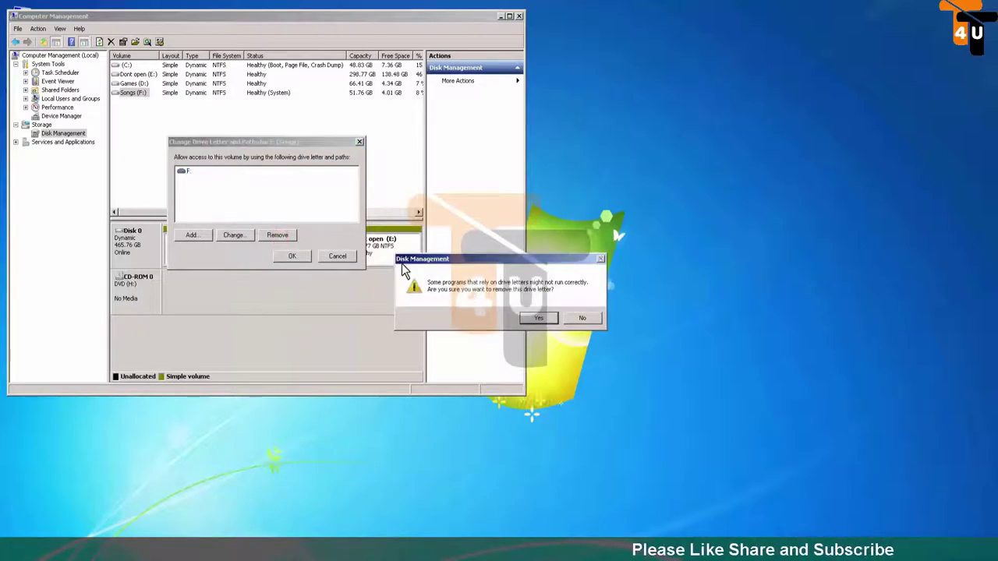
left_click(539, 320)
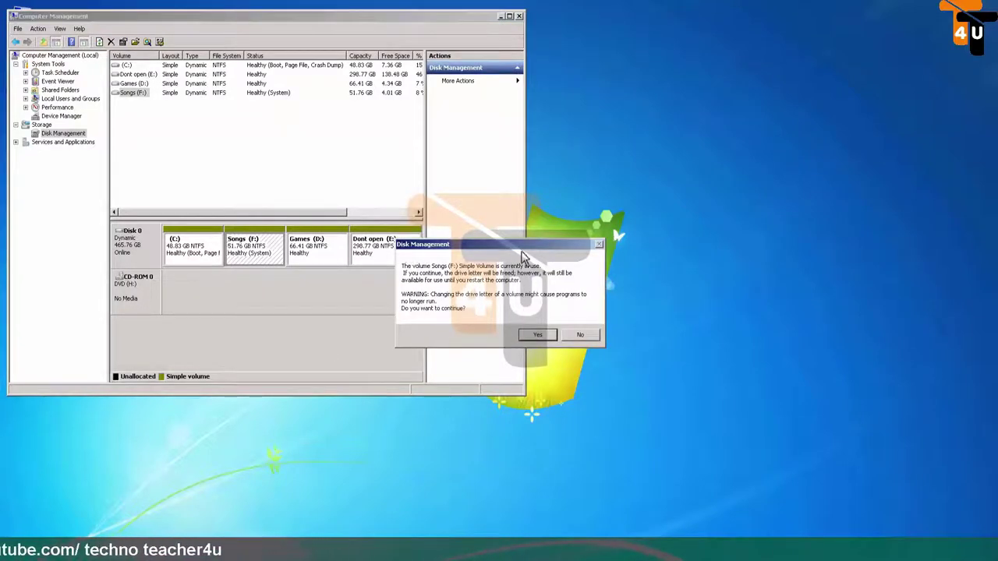
left_click(538, 336)
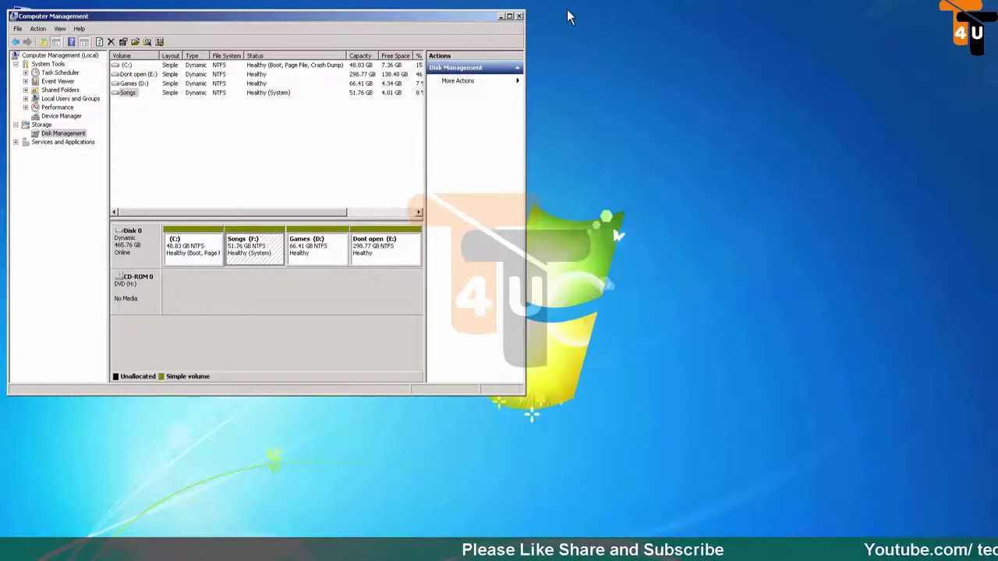
left_click(520, 17)
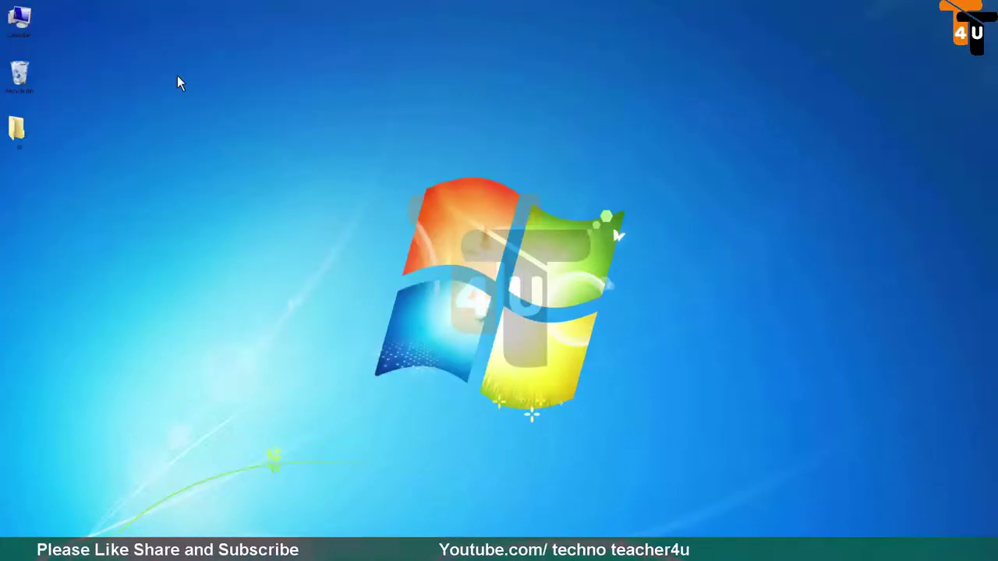
Step: Check the drives listed in Computer, then reopen Disk Management from the desktop's Computer item
key("super+e")
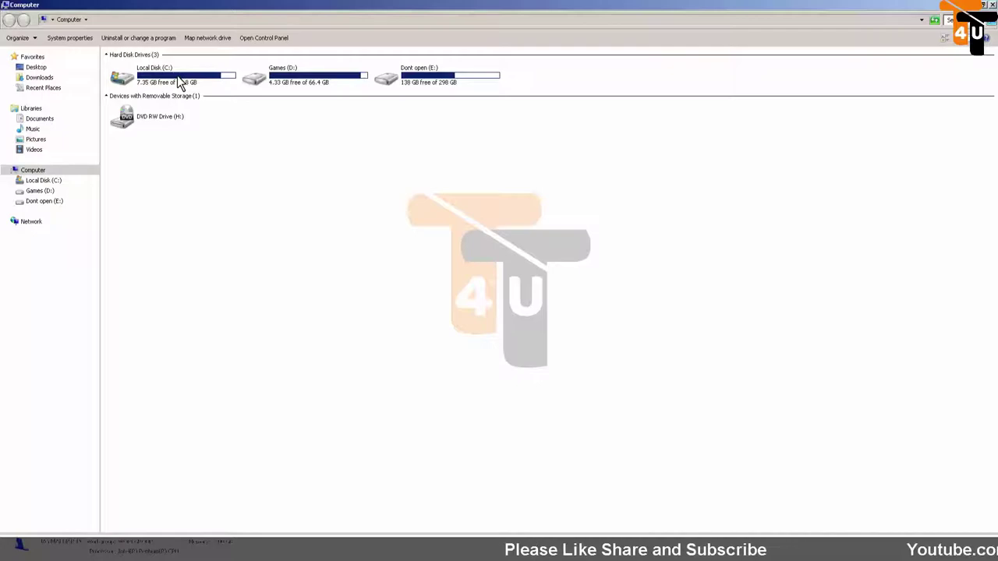
key("super+d")
key("shift+F10")
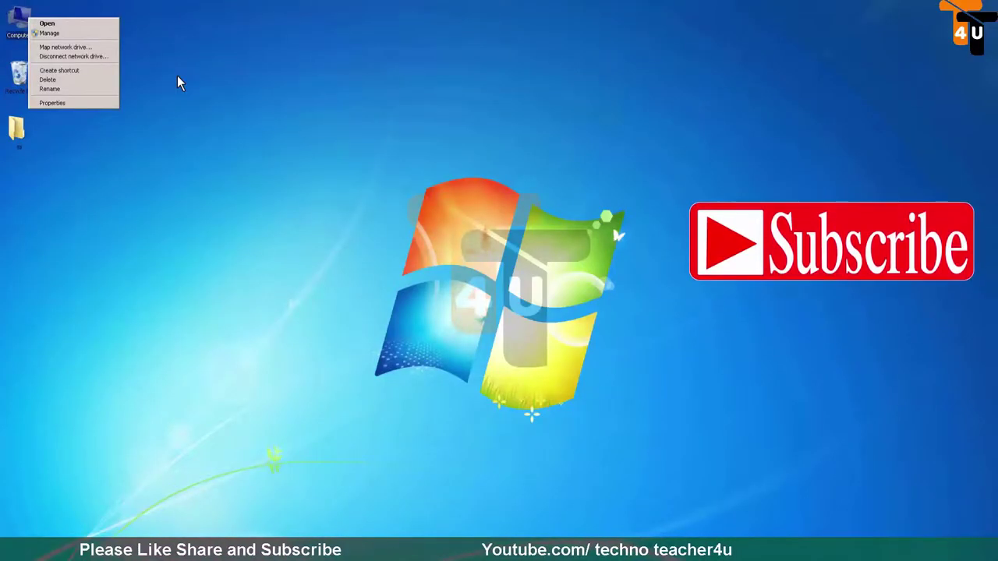
key("Down")
key("Down")
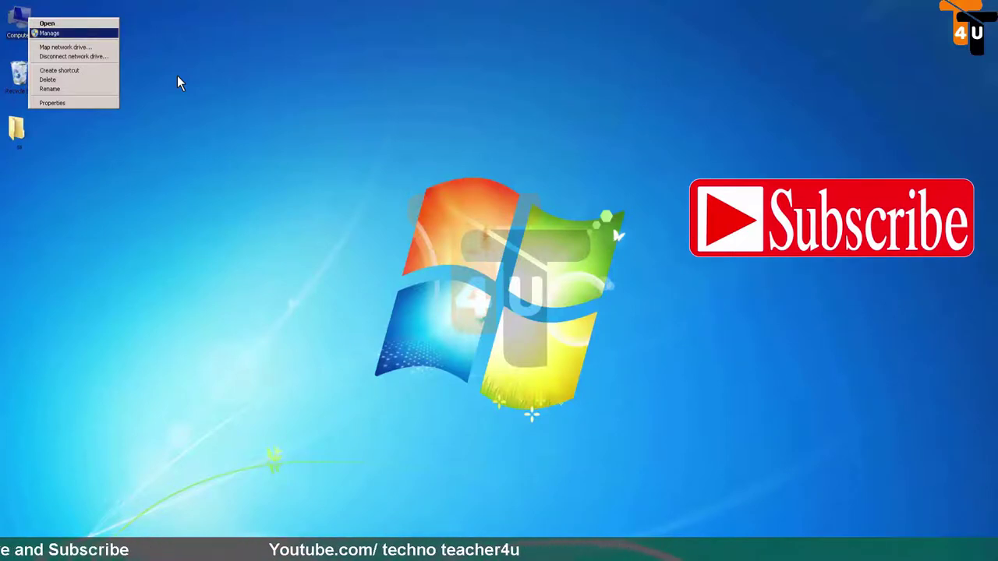
key("Return")
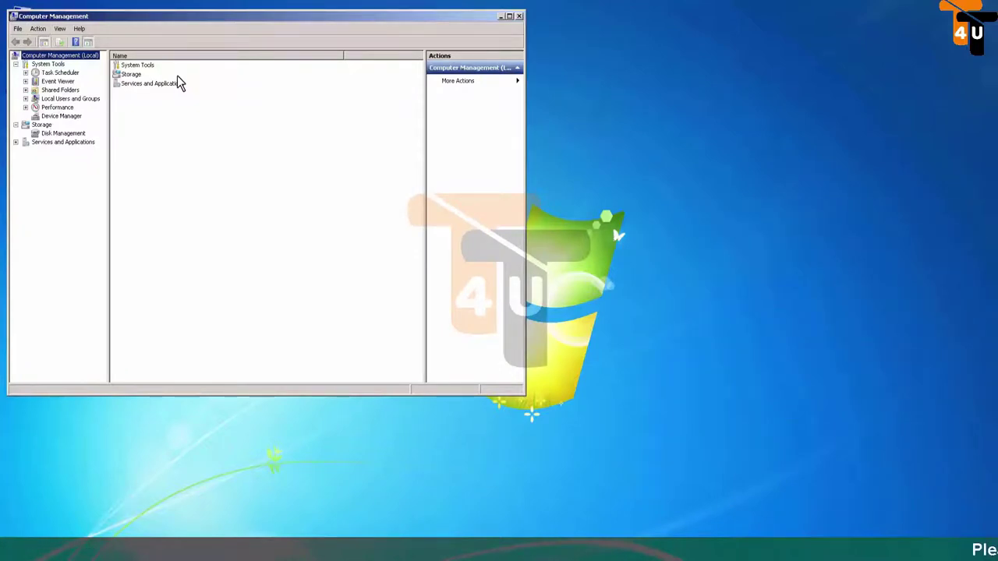
key("d")
key("d")
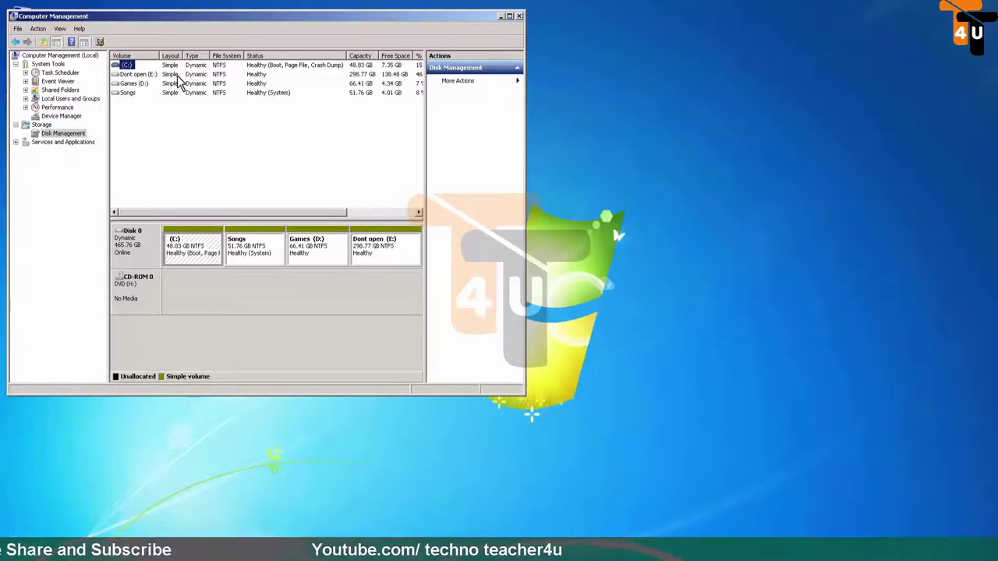
Step: Start adding a new drive letter or path for the Songs volume
right_click(245, 255)
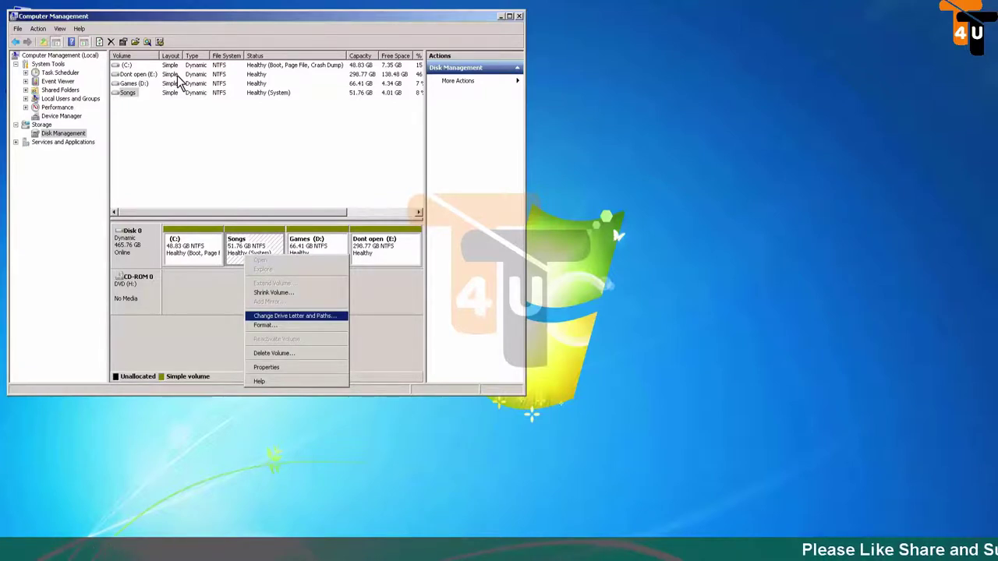
key("Return")
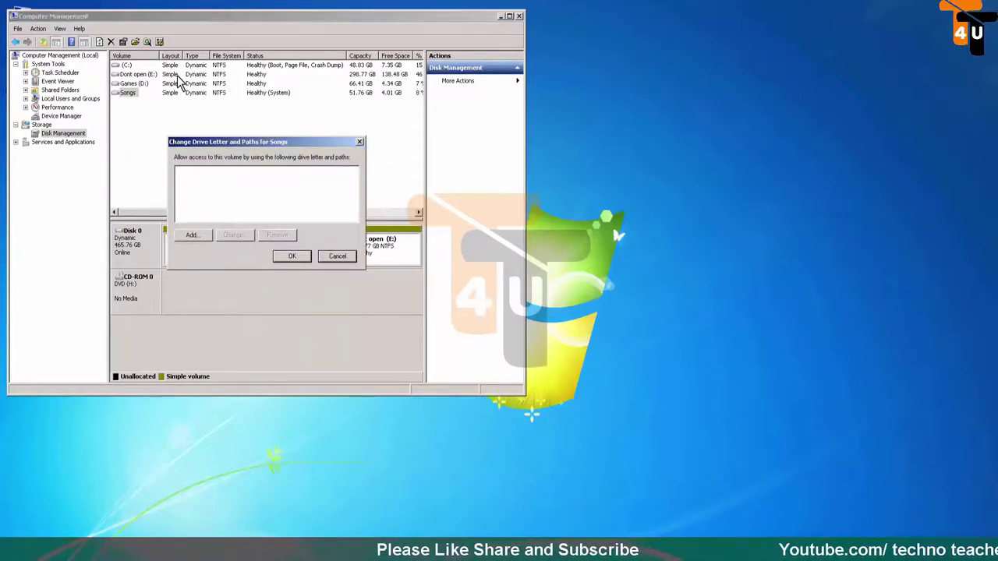
key("alt+a")
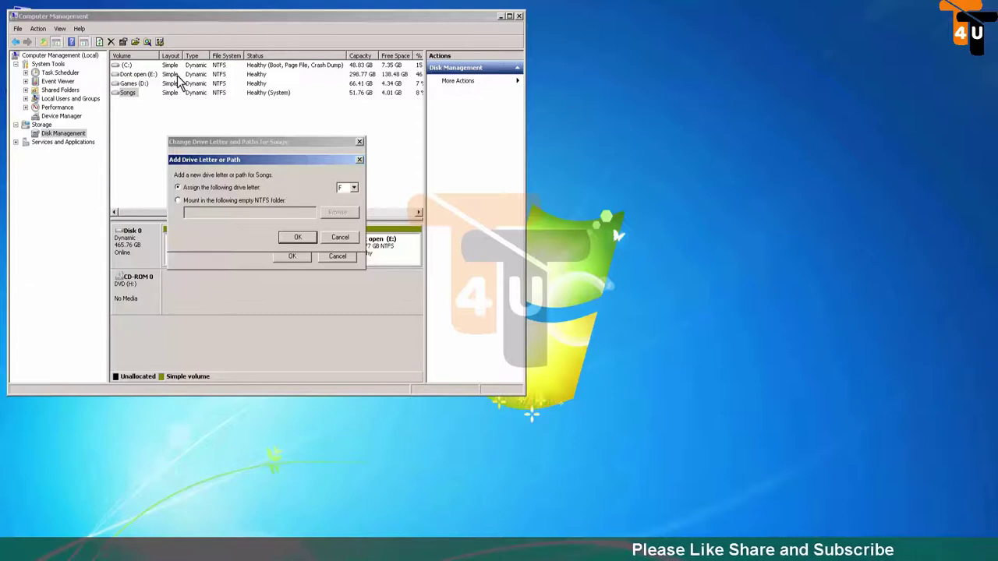
Step: Look through the drive letters available for the Songs volume without picking a different one
key("alt+Down")
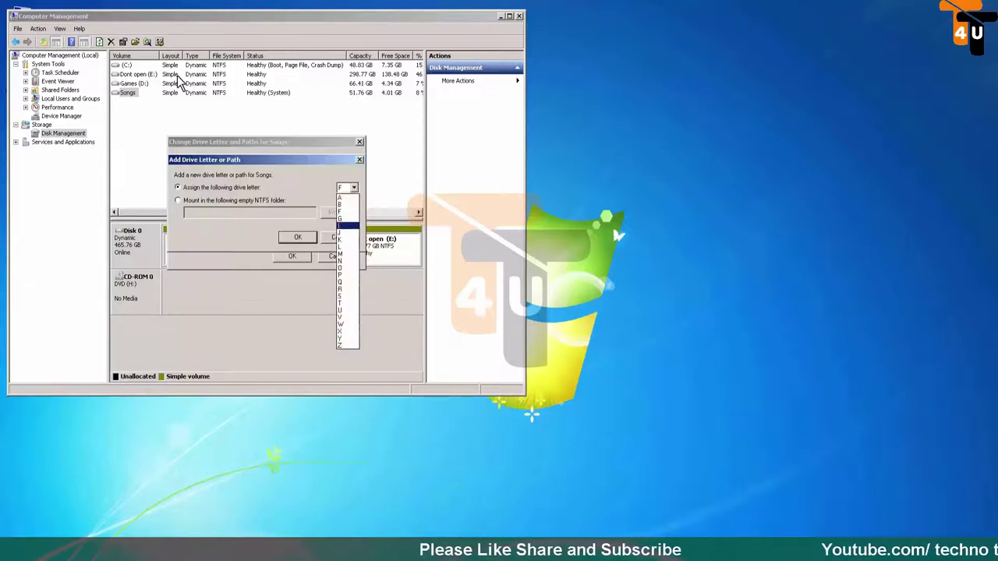
key("Down")
key("Down")
key("Down")
key("Down")
key("Down")
key("Down")
key("Down")
key("Down")
key("Down")
key("Down")
key("Down")
key("Down")
key("Down")
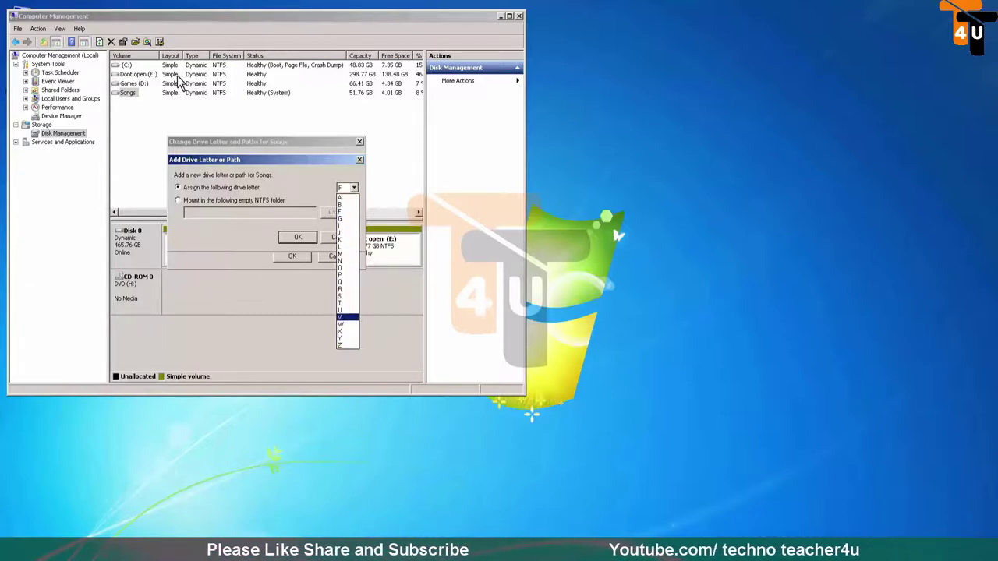
key("Up")
key("Up")
key("Up")
key("Up")
key("Up")
key("Up")
key("Up")
key("Up")
key("Up")
key("Up")
key("Up")
key("Up")
key("Up")
key("Up")
key("Up")
key("Up")
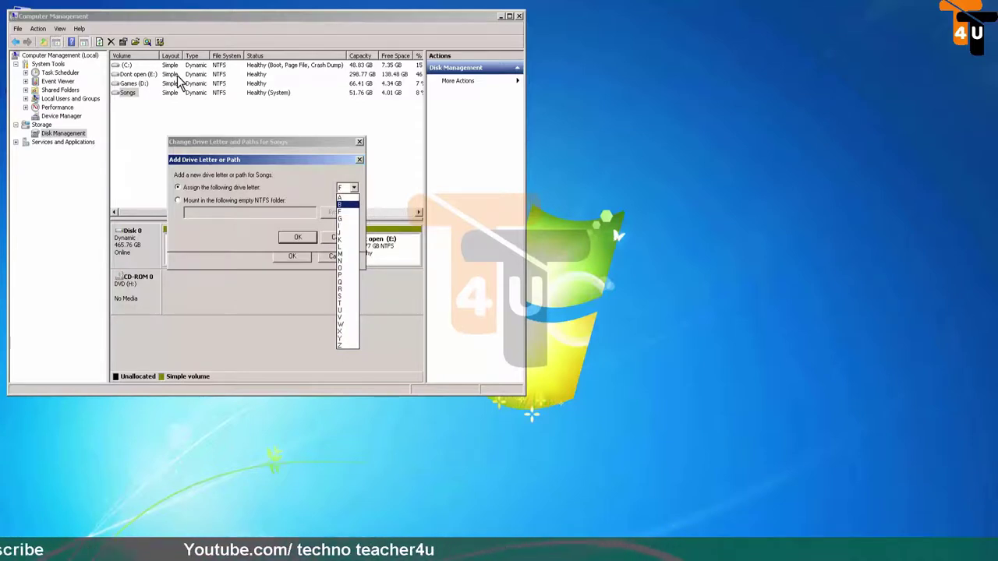
key("Escape")
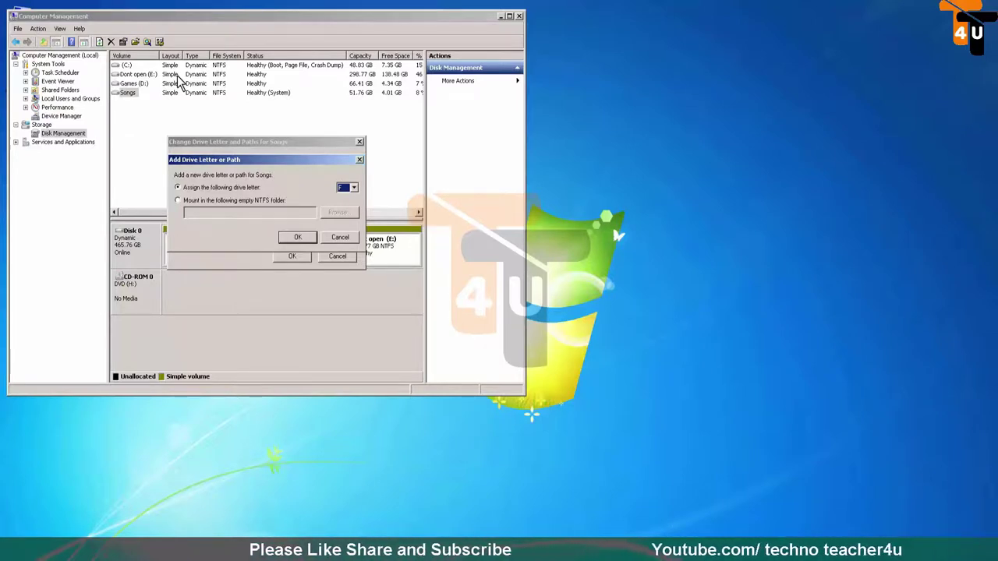
Step: Assign drive letter F to the Songs volume, then check the drives listed in Computer
key("Return")
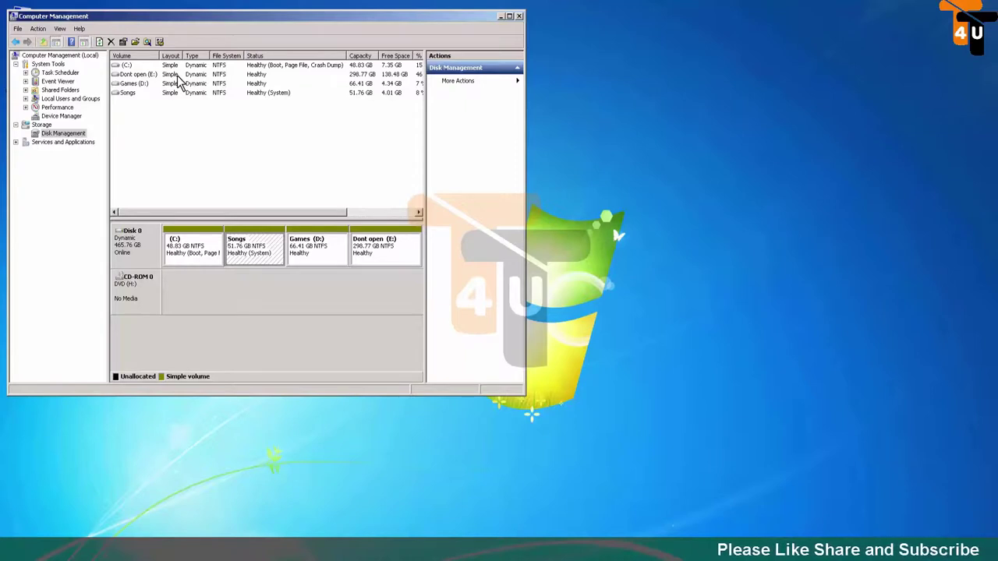
key("alt+F4")
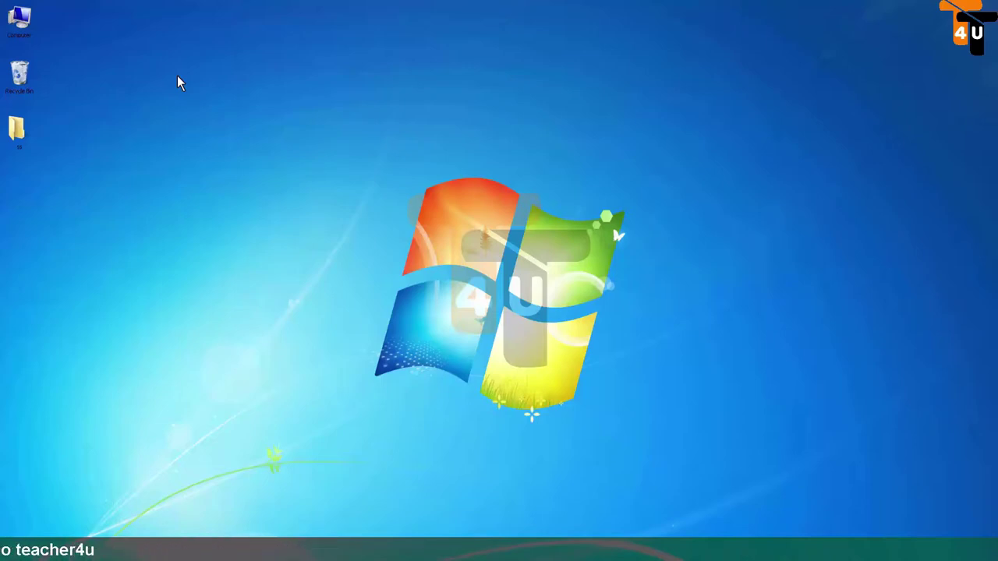
key("super+e")
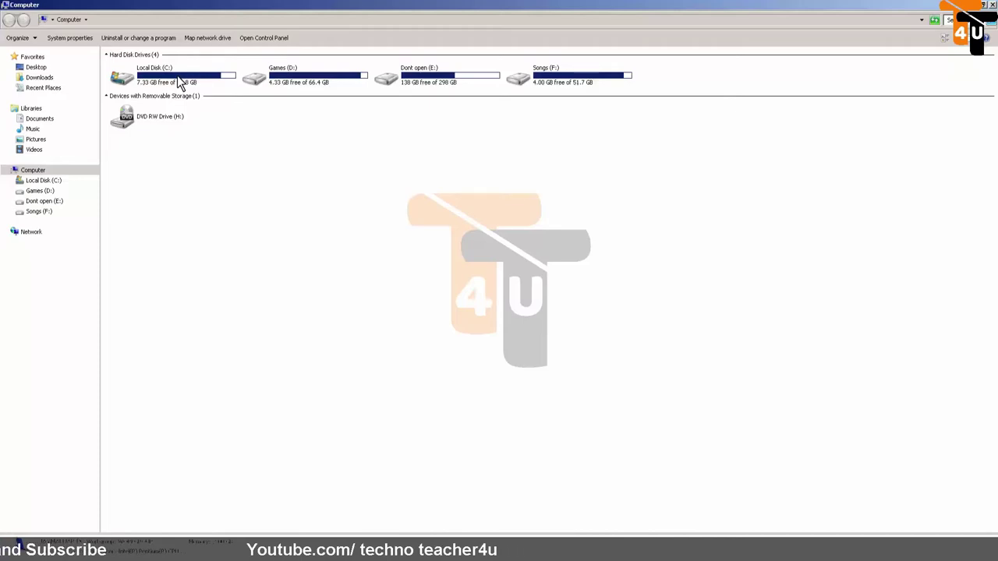
key("super+d")
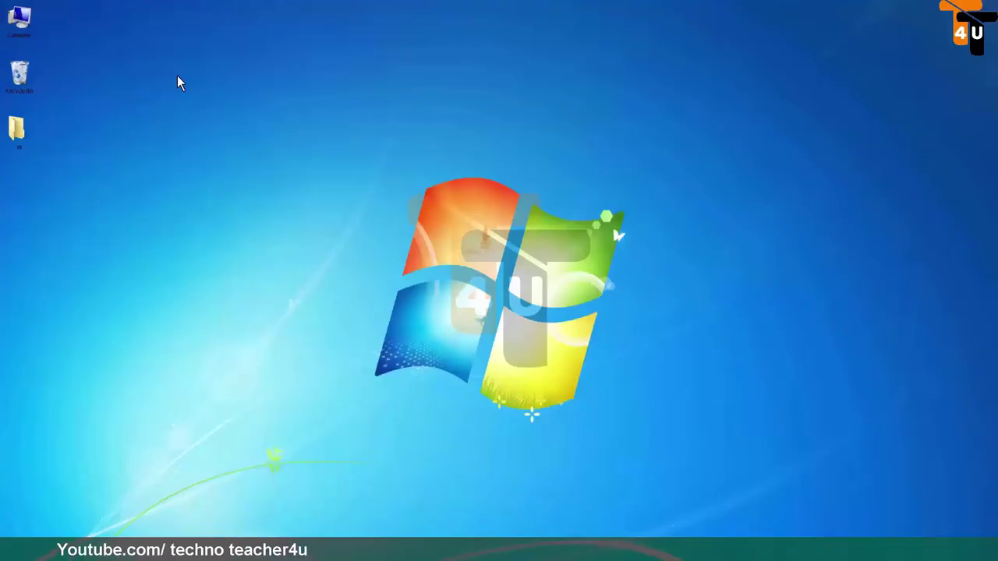